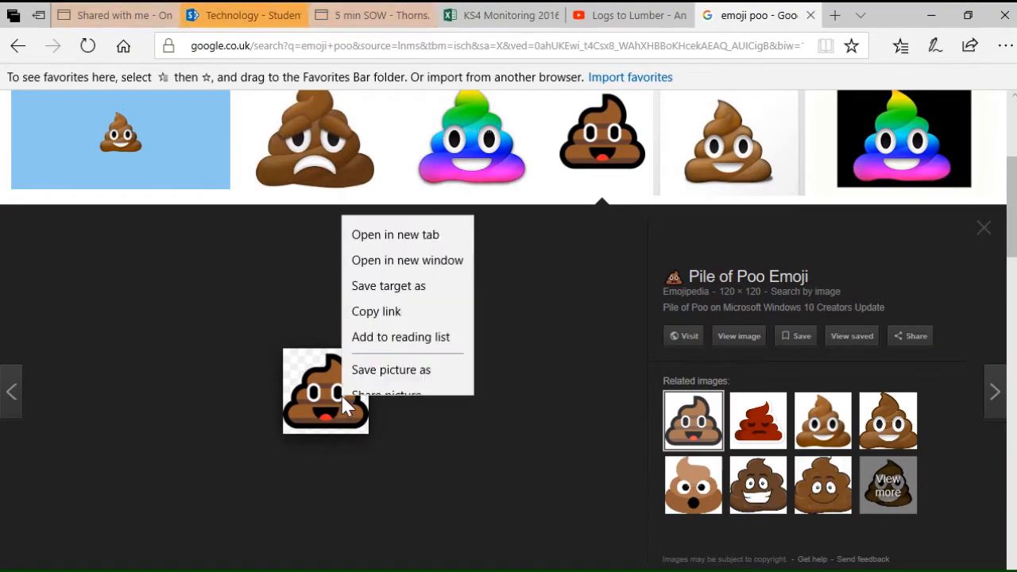
Copy the enlarged Pile of Poo emoji picture from the image search and paste it onto the 2D Design page
left_click(377, 353)
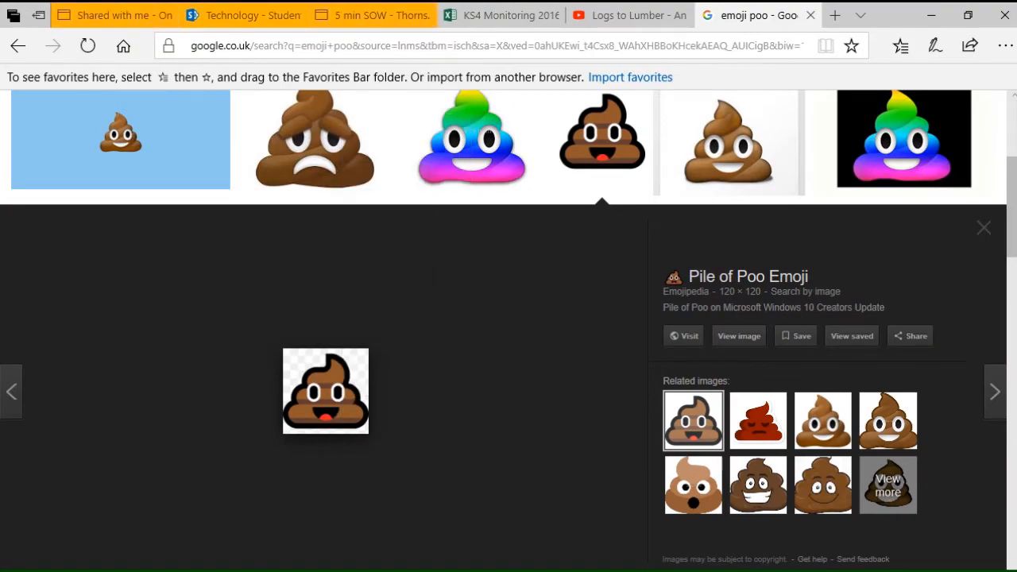
key("alt+Tab")
right_click(405, 364)
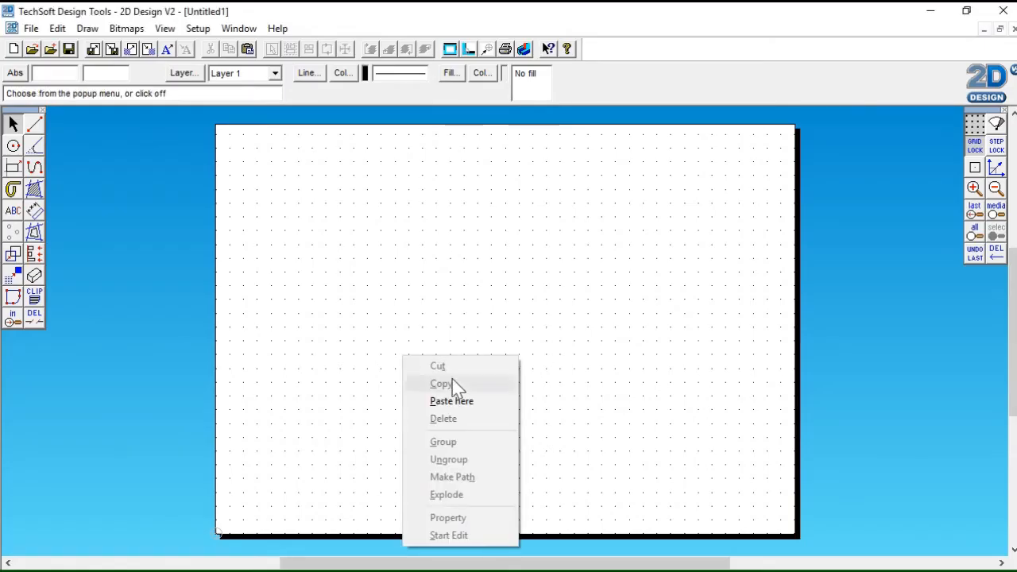
left_click(454, 402)
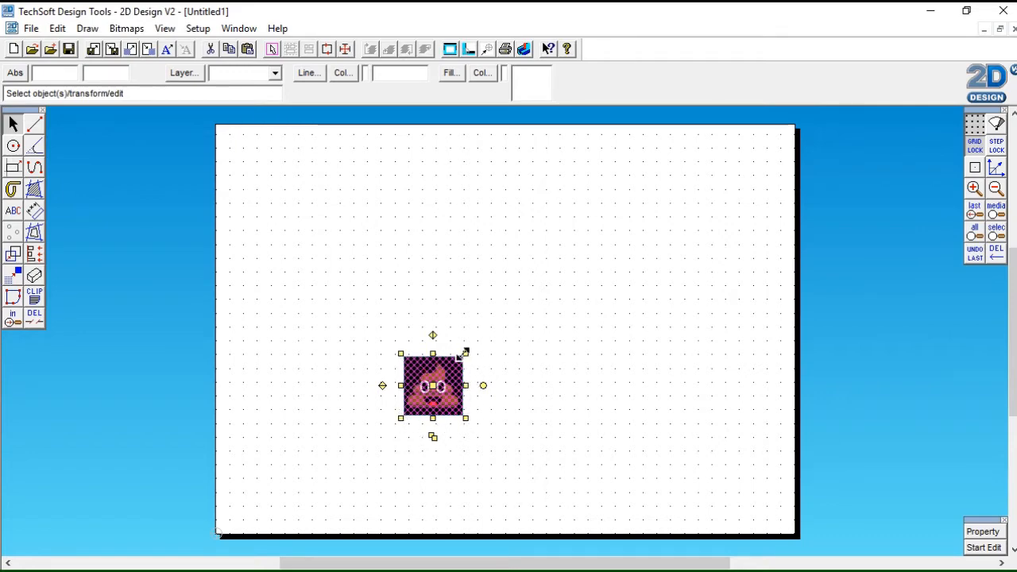
Enlarge the pasted emoji picture proportionally and move it to the right side of the page as a reference
left_click_drag(465, 353, 554, 285)
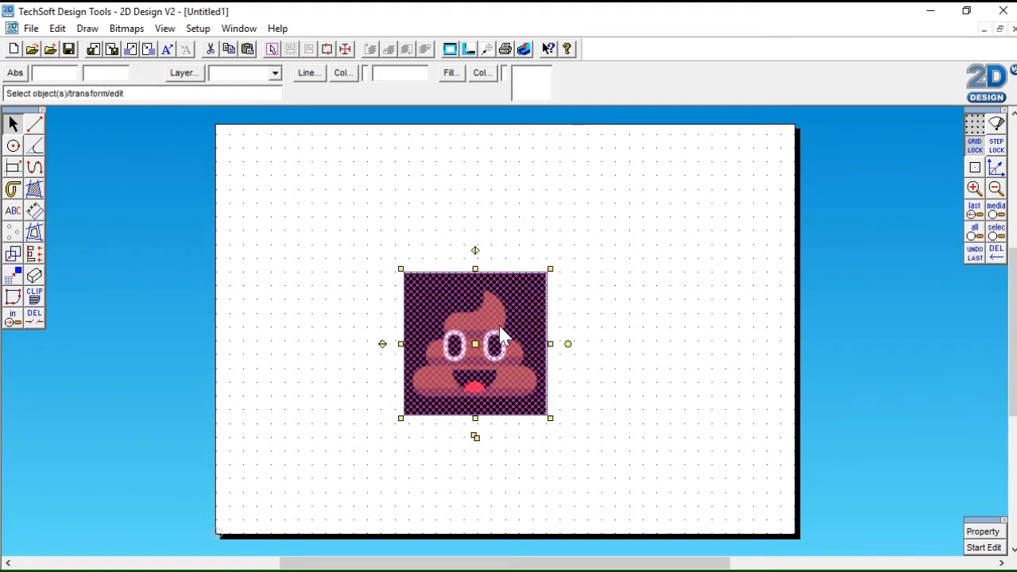
left_click_drag(475, 342, 678, 337)
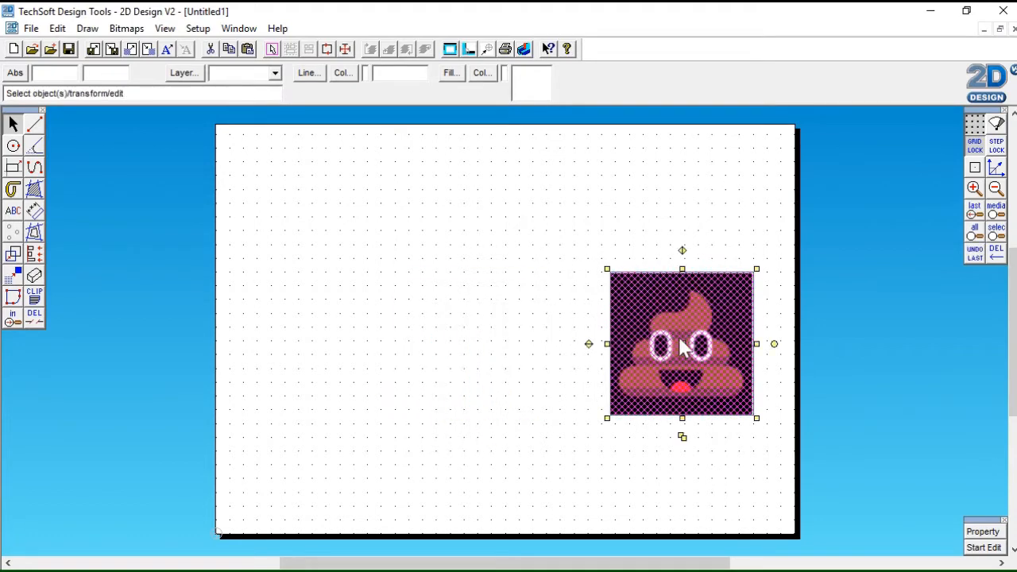
Draw a wide rectangle about 14 by 4 grid spaces on the empty area to the left of the emoji picture
left_click(13, 168)
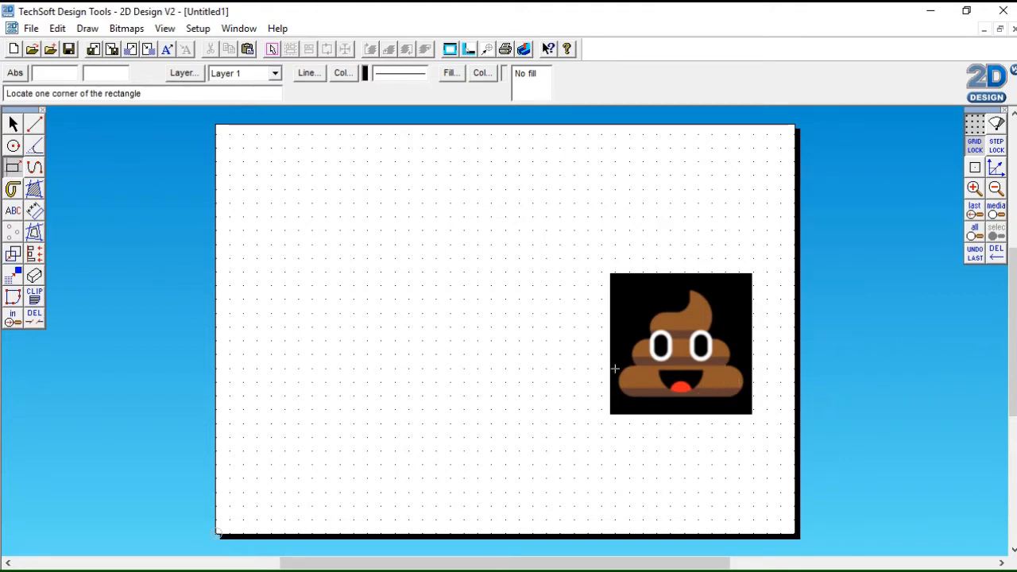
left_click(13, 173)
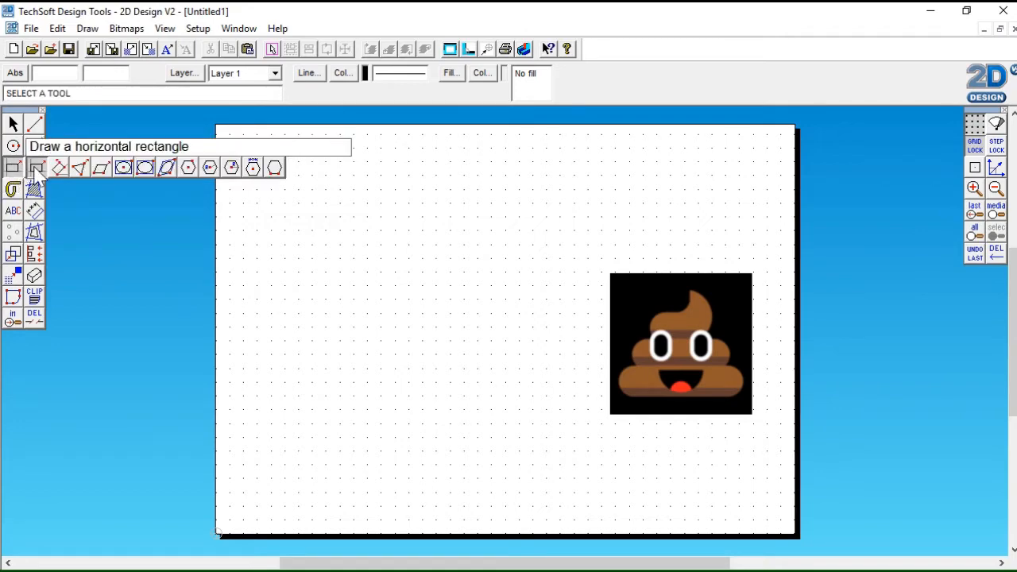
left_click(257, 341)
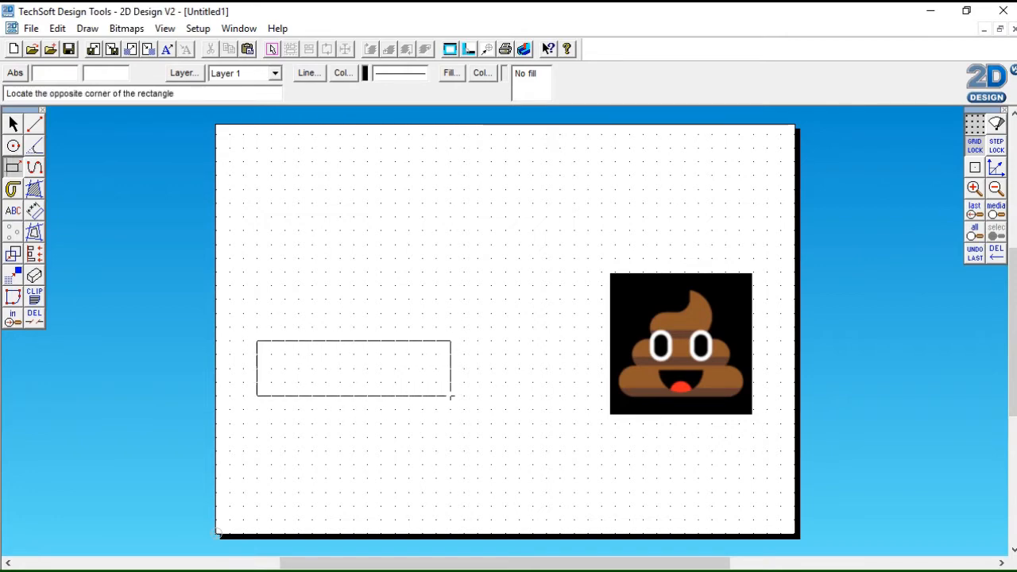
left_click(450, 396)
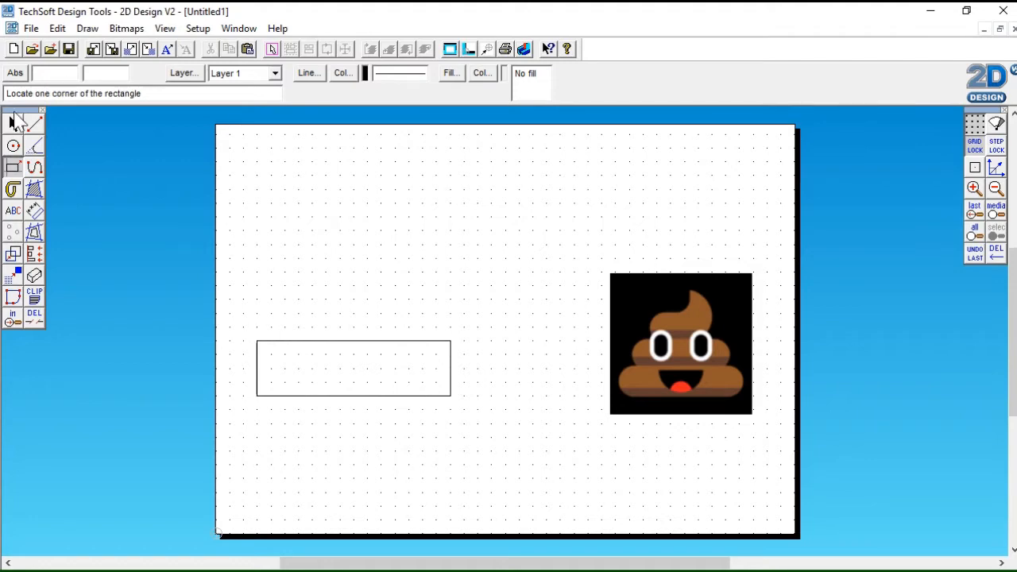
Fillet all four corners of the rectangle with a 15 mm radius
left_click(35, 149)
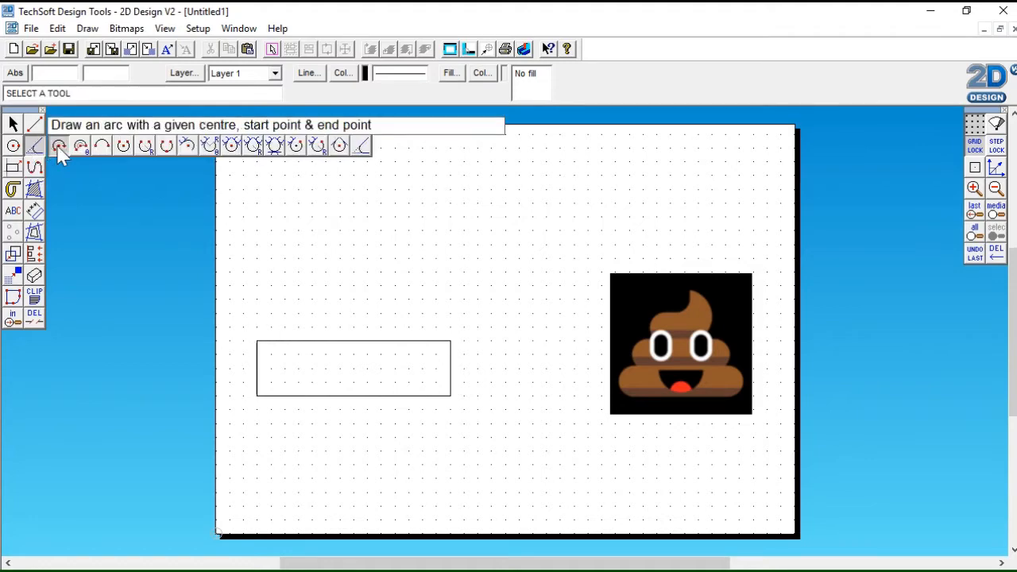
left_click(361, 148)
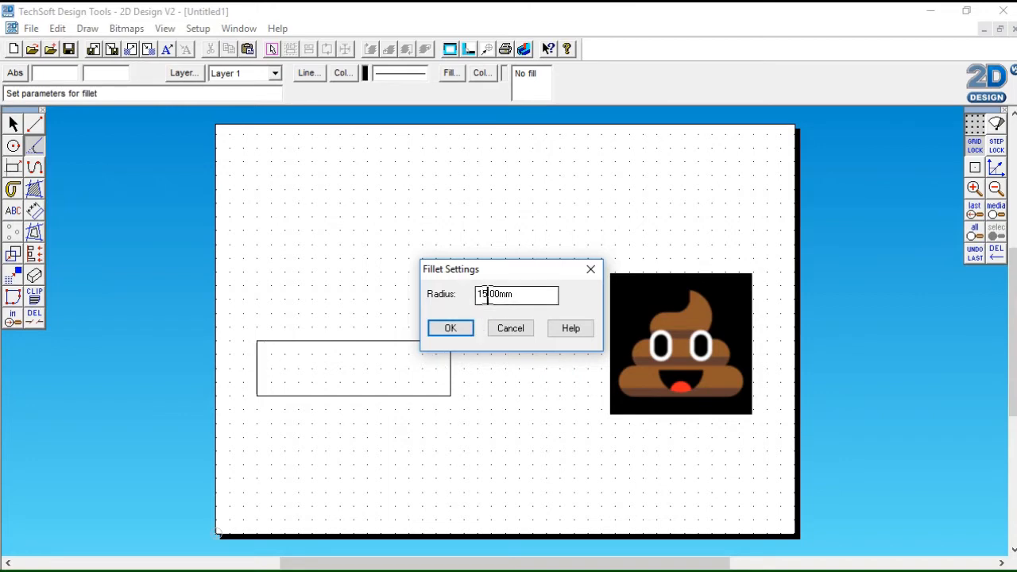
left_click_drag(488, 294, 468, 294)
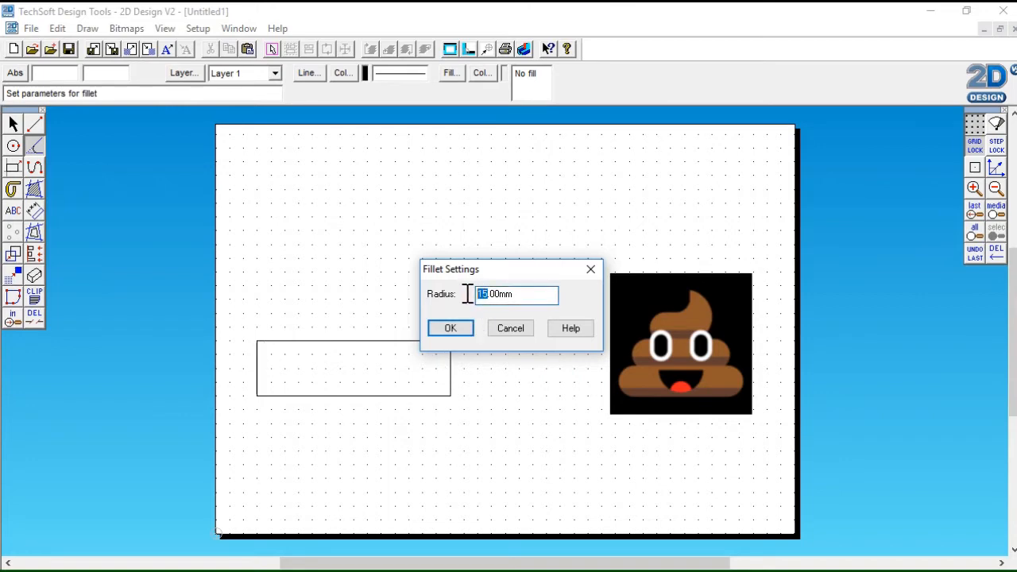
left_click(450, 334)
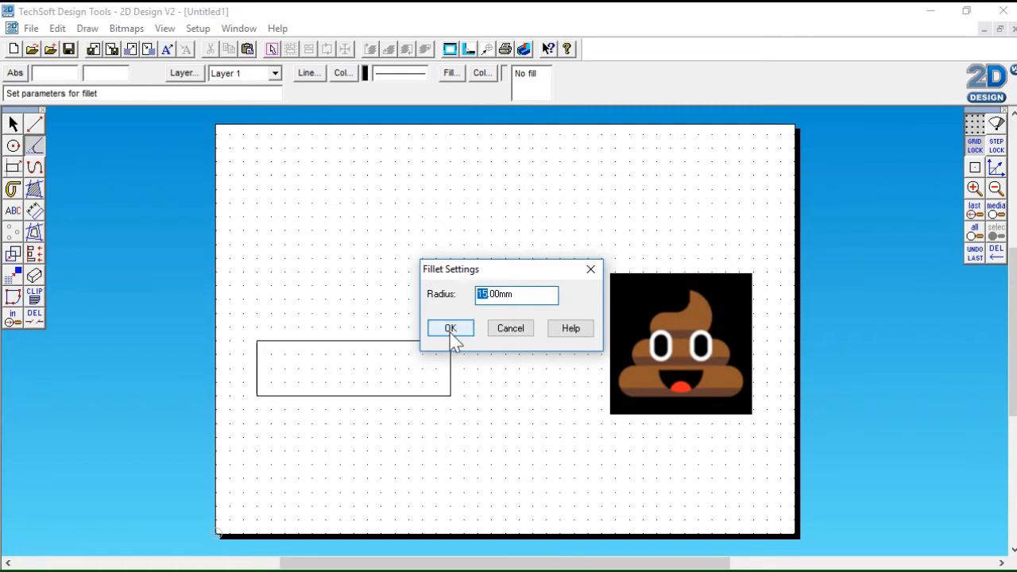
left_click(259, 359)
left_click(286, 343)
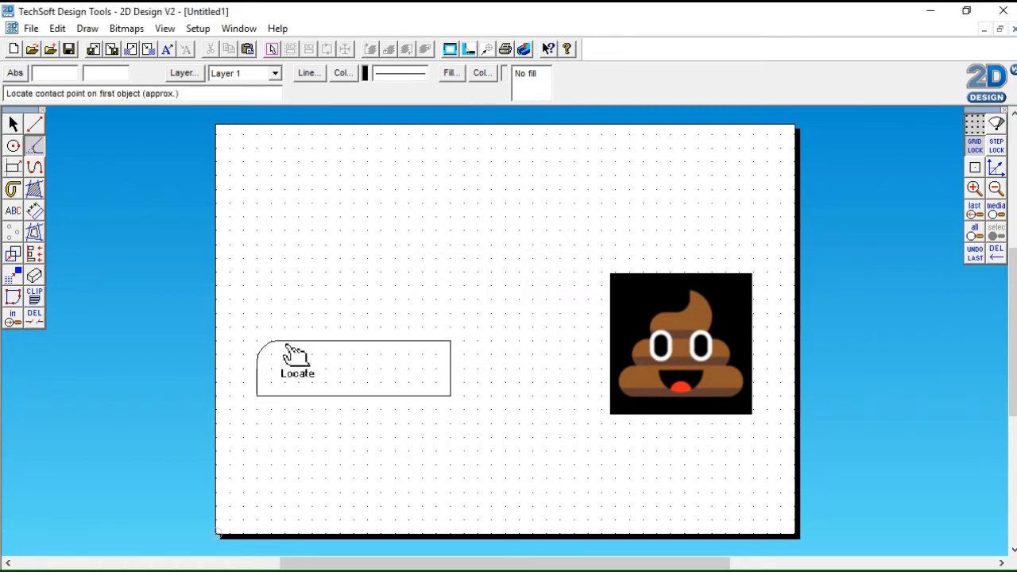
left_click(422, 342)
left_click(458, 366)
left_click(453, 383)
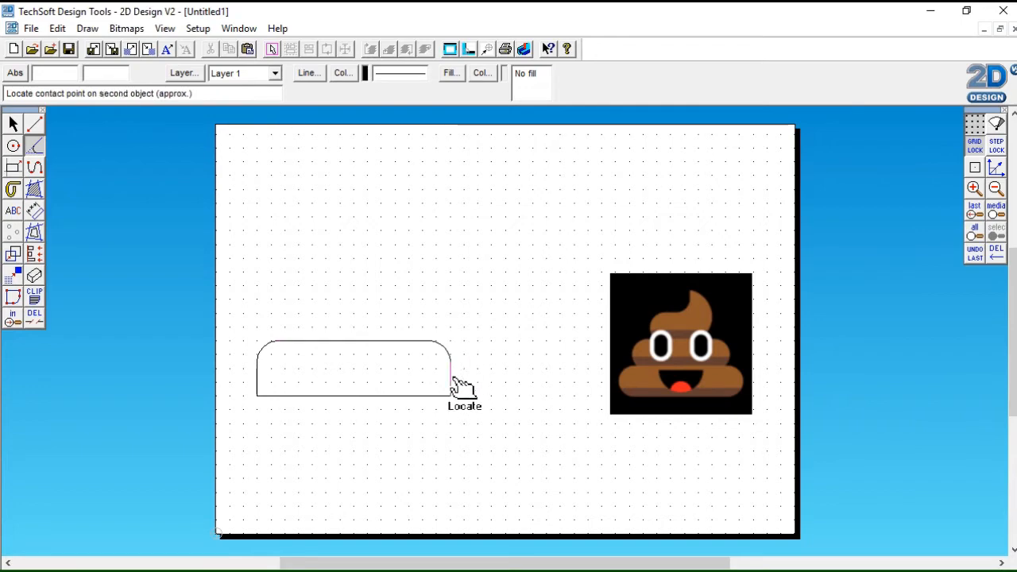
left_click(412, 396)
left_click(300, 395)
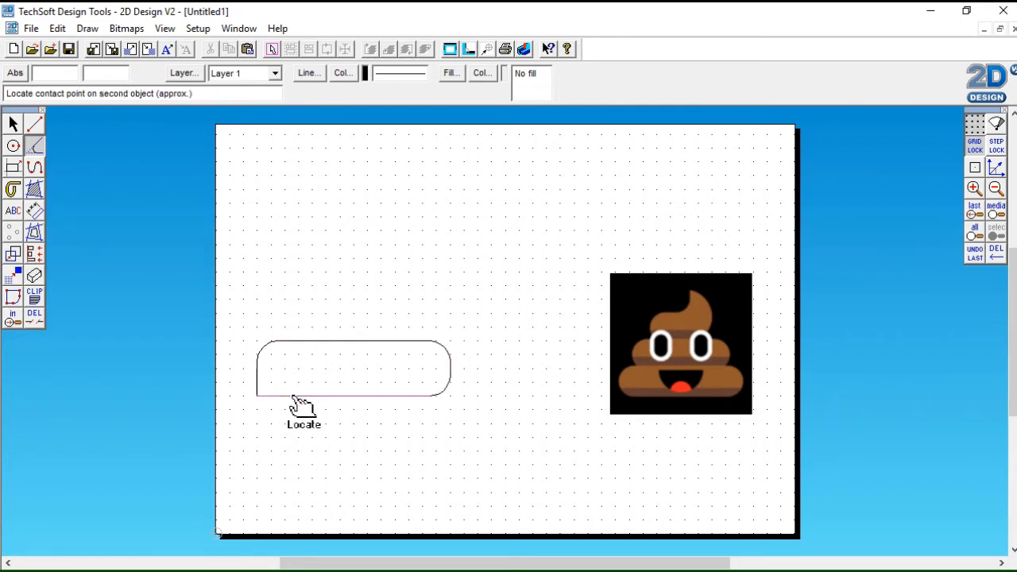
left_click(260, 384)
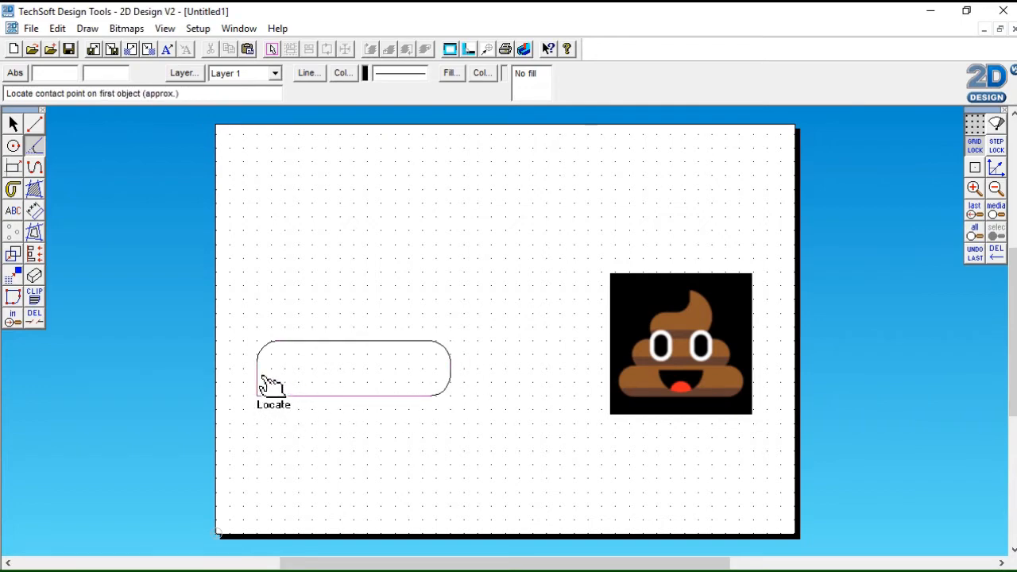
Select the complete rounded rectangle, including all its edges and corner arcs
left_click(12, 125)
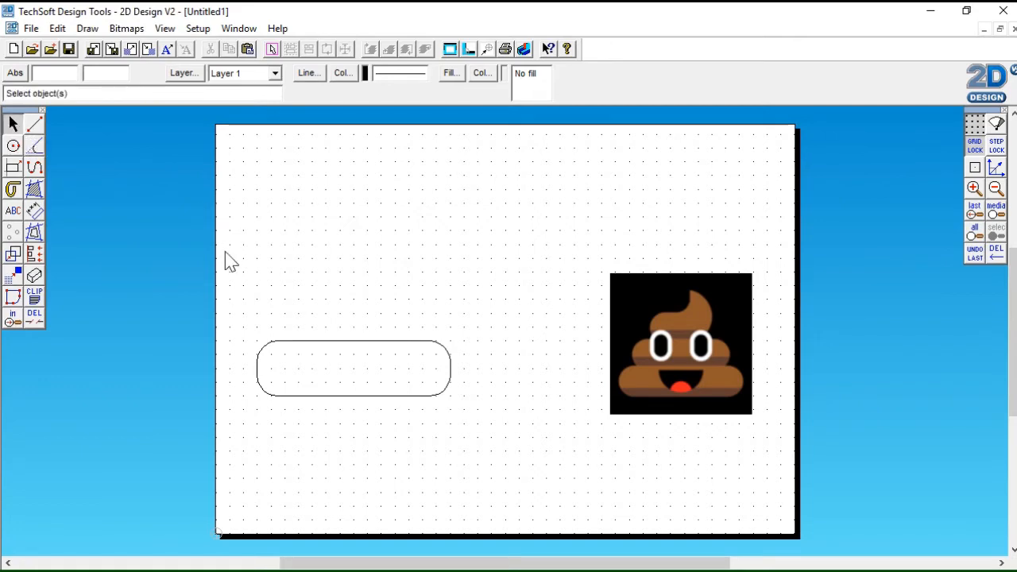
left_click_drag(228, 265, 499, 488)
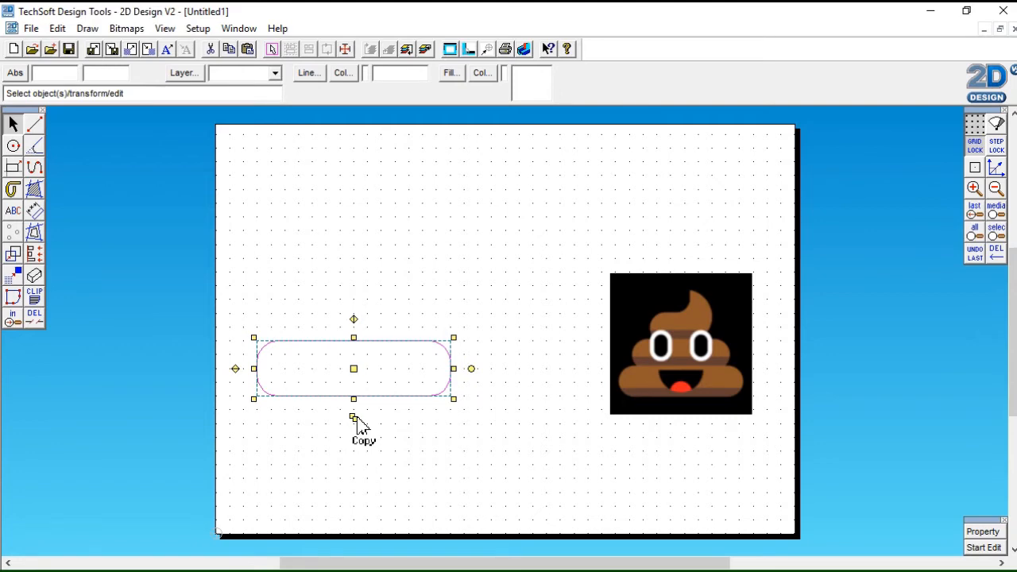
Try rotating the selected rounded rectangle clockwise about its centre, and undo the rotation
left_click(472, 368)
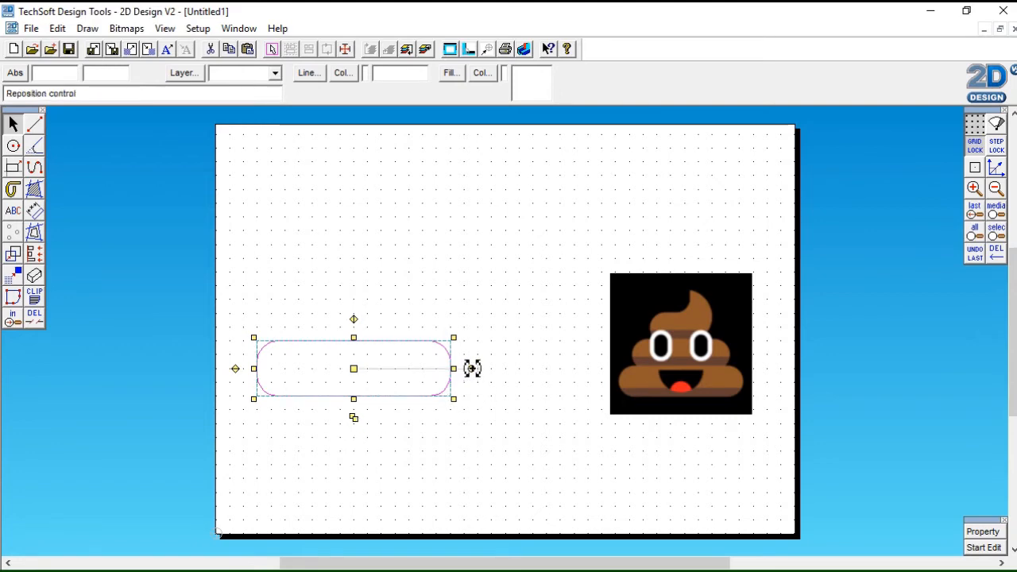
left_click_drag(472, 368, 452, 422)
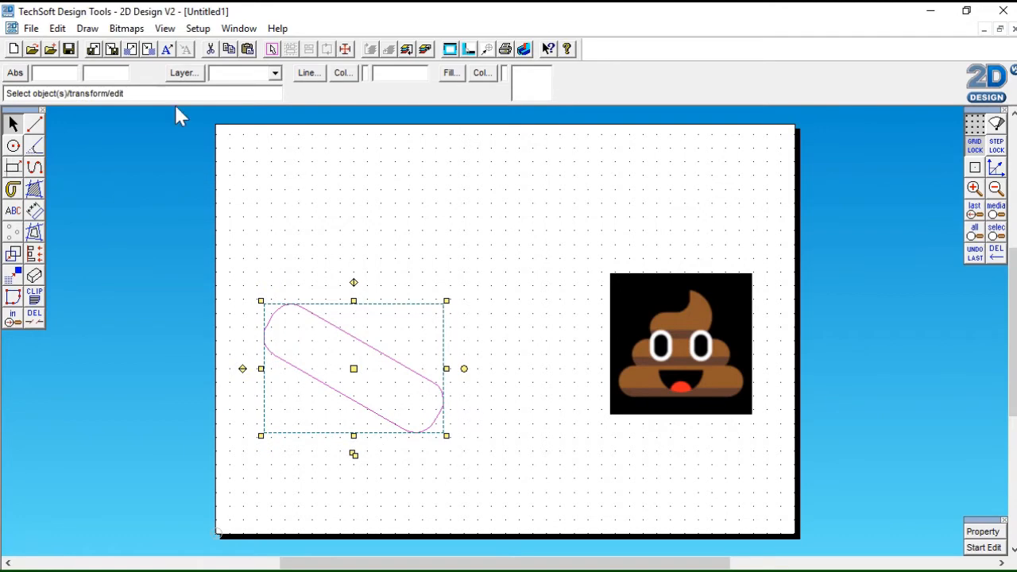
left_click(57, 27)
left_click(55, 45)
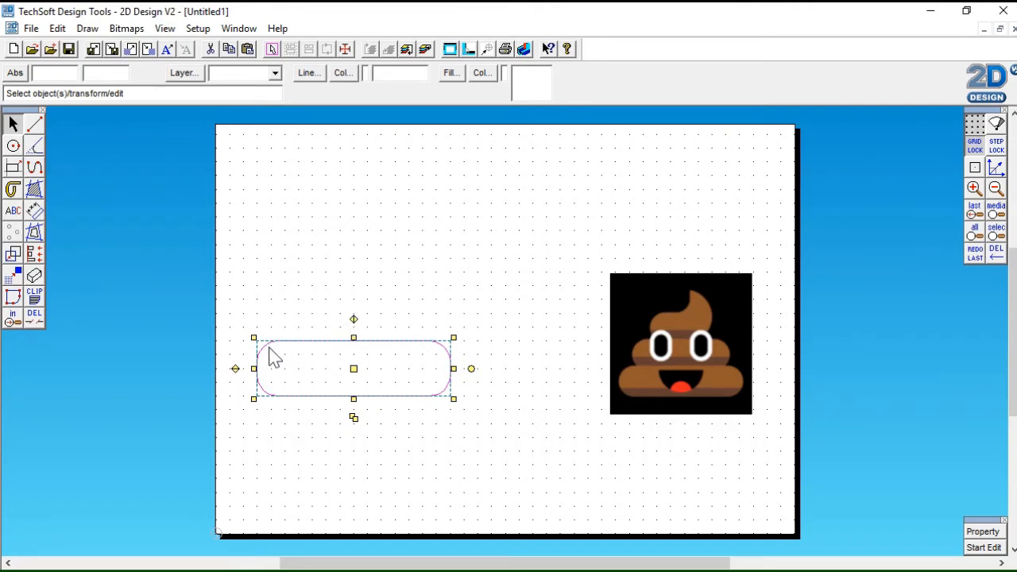
Duplicate the rounded rectangle and place the copy directly on top of the original, aligned with its ends
left_click(233, 369)
left_click(354, 418)
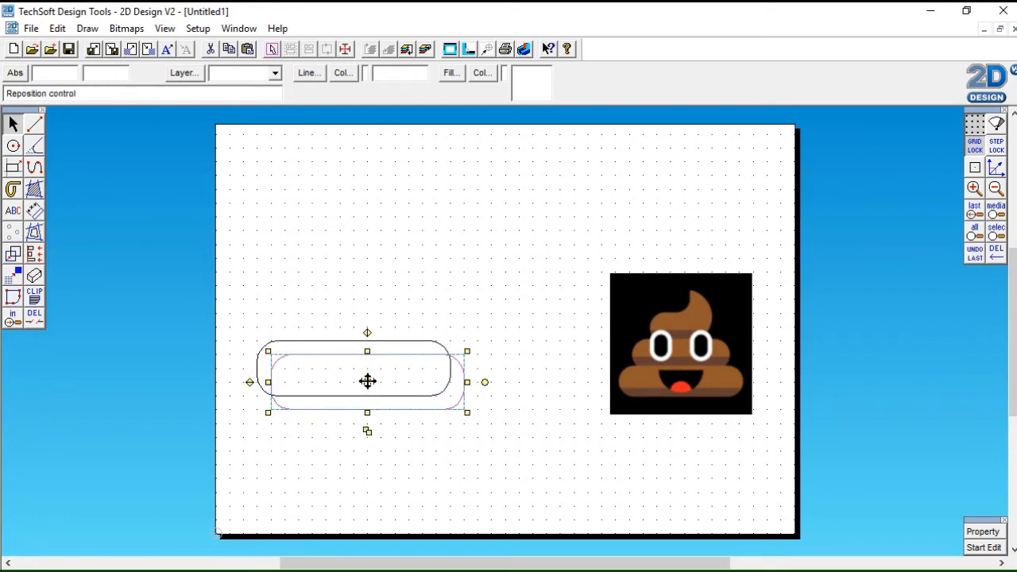
left_click_drag(367, 381, 351, 321)
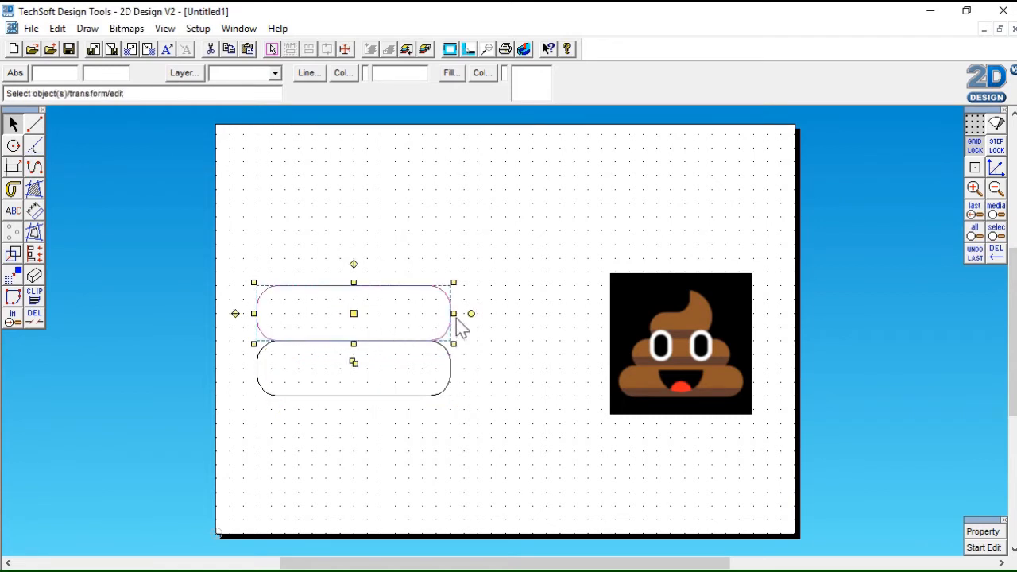
Narrow the upper rounded rectangle by one grid space at each end so it sits centred above the lower one
left_click_drag(454, 314, 424, 313)
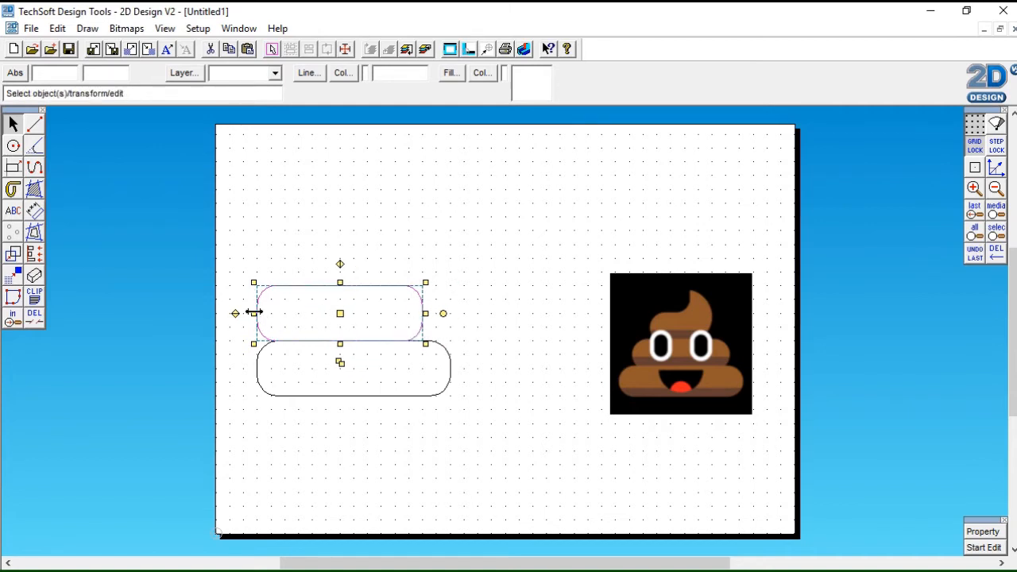
left_click_drag(254, 313, 283, 313)
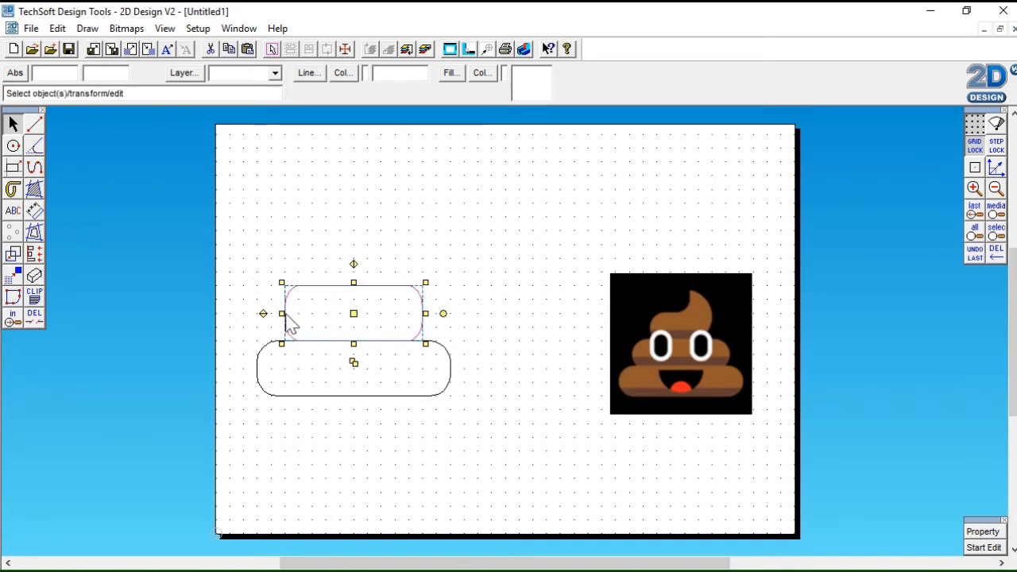
left_click_drag(282, 313, 268, 313)
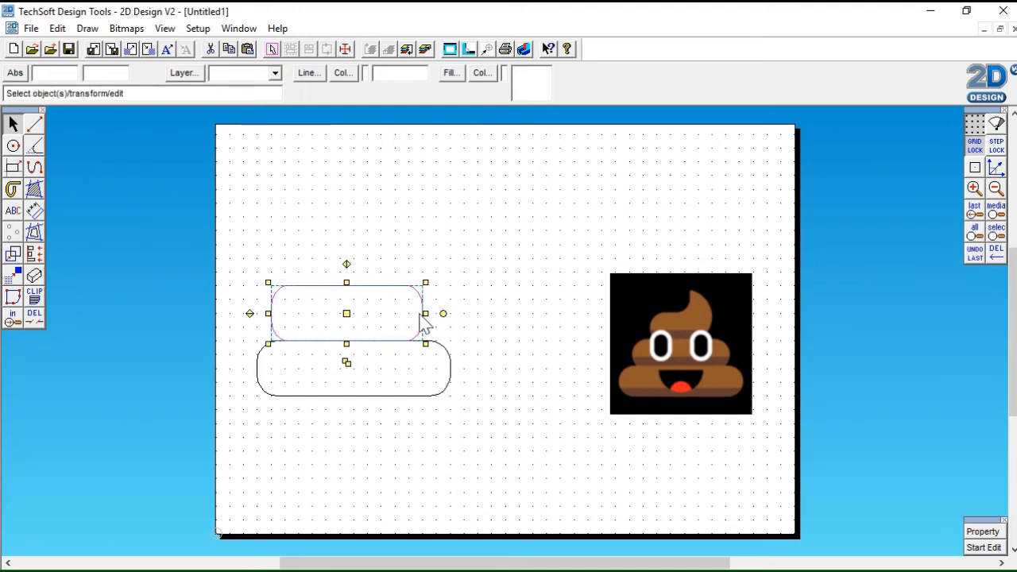
left_click_drag(425, 313, 437, 314)
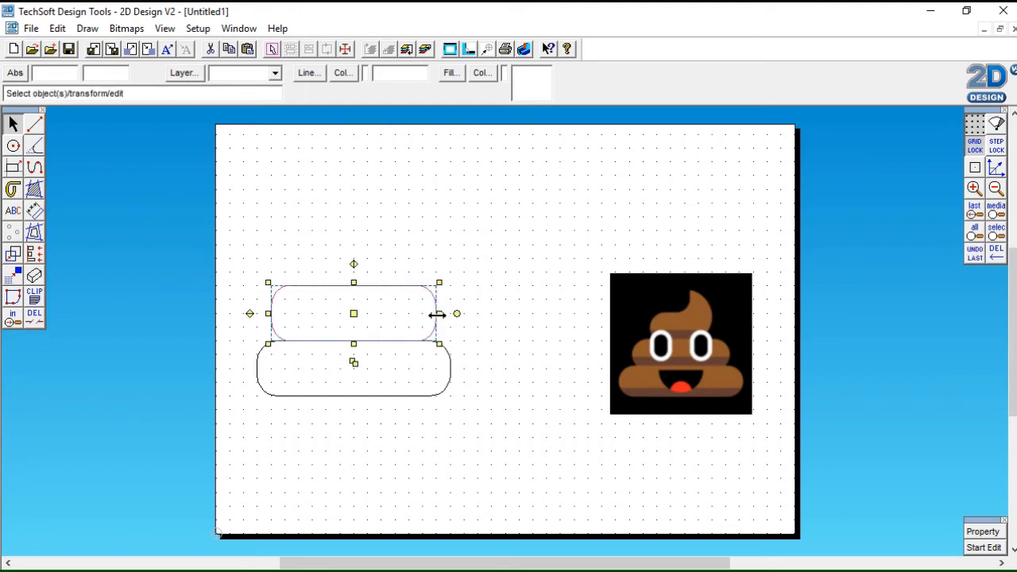
left_click(466, 359)
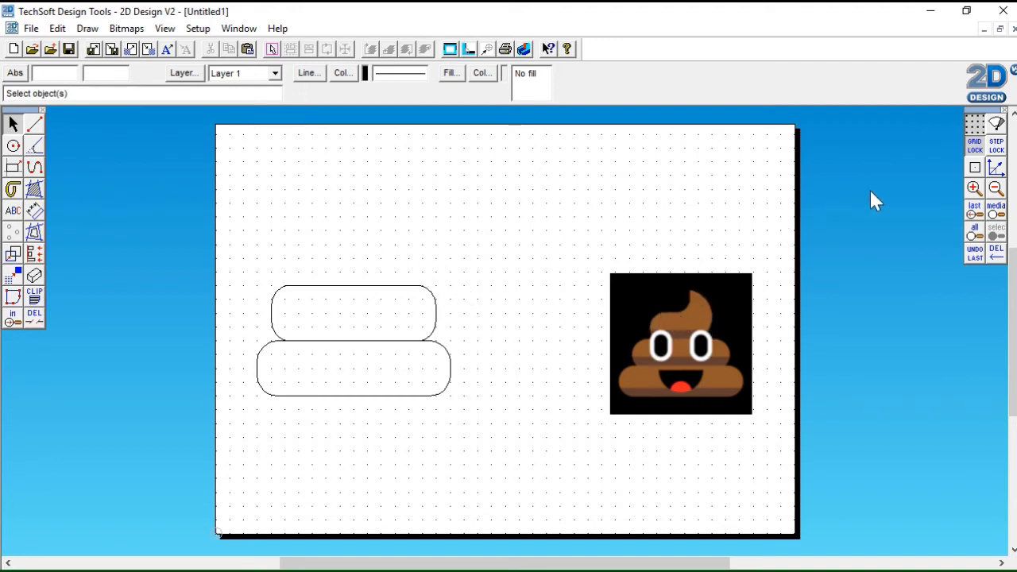
With grid lock off, draw a curved path for the swirl's left edge from inside the upper rounded rectangle to the tip
left_click(976, 167)
left_click(35, 168)
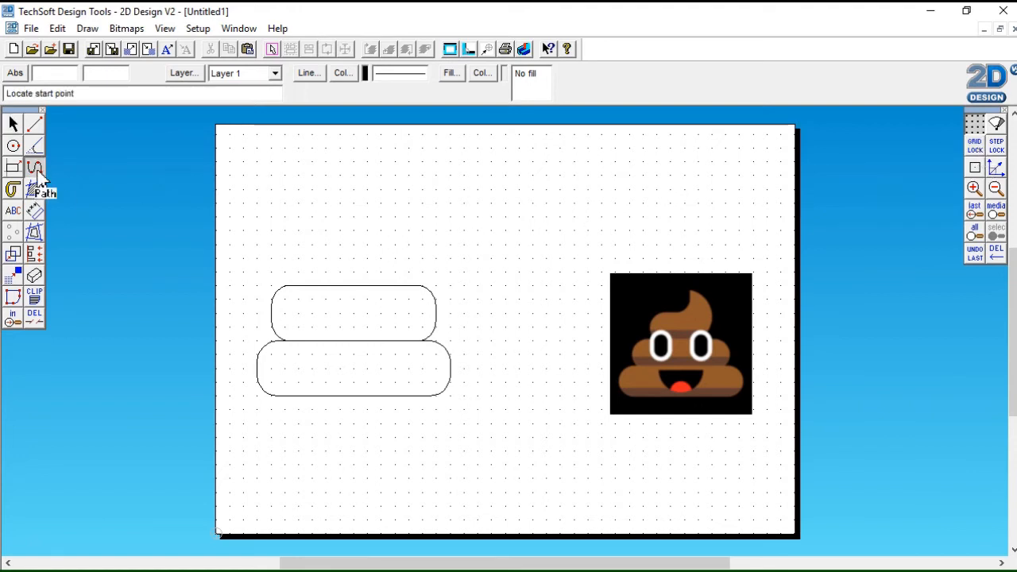
left_click(295, 295)
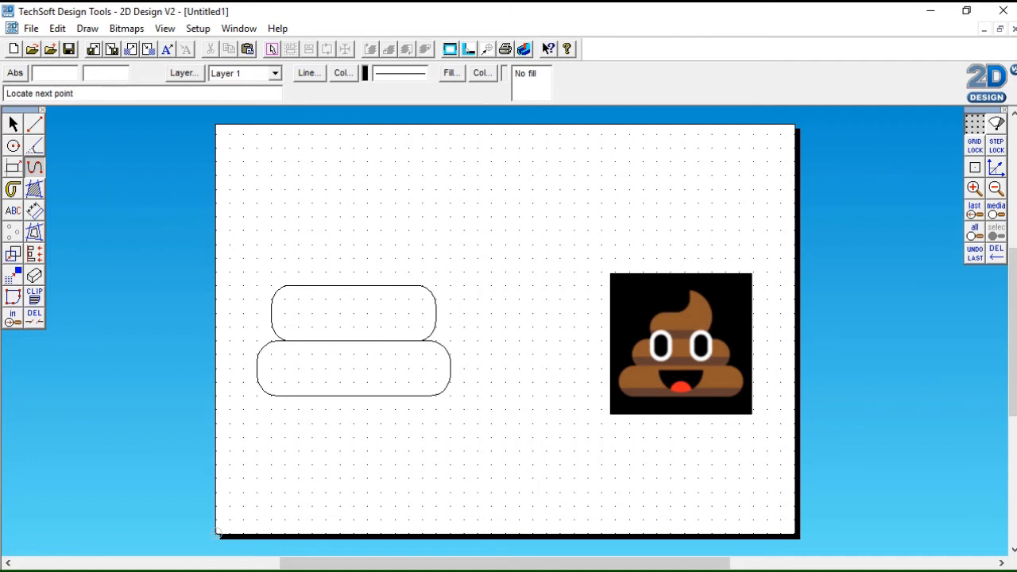
left_click(288, 269)
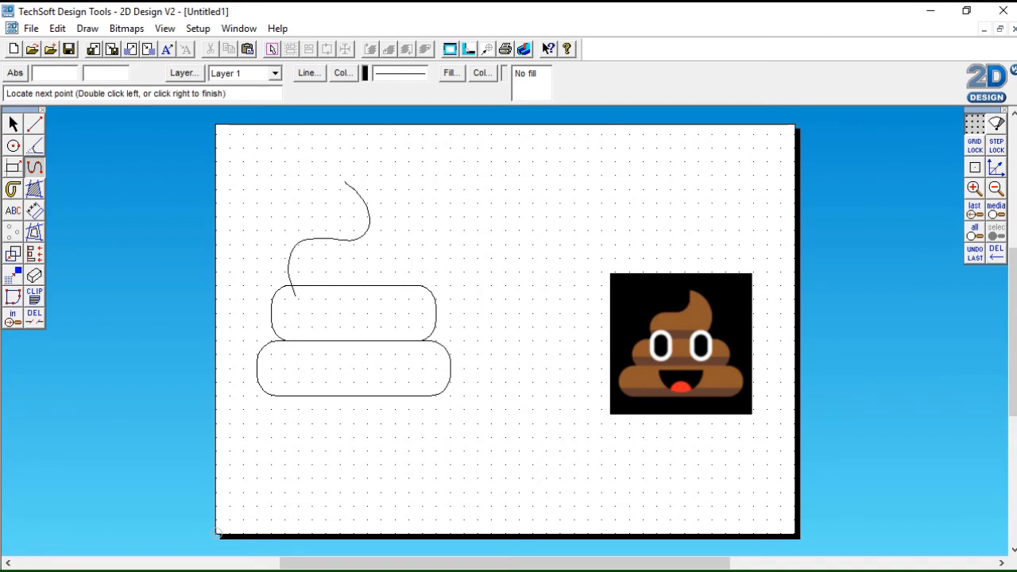
left_click(327, 172)
left_click(328, 171)
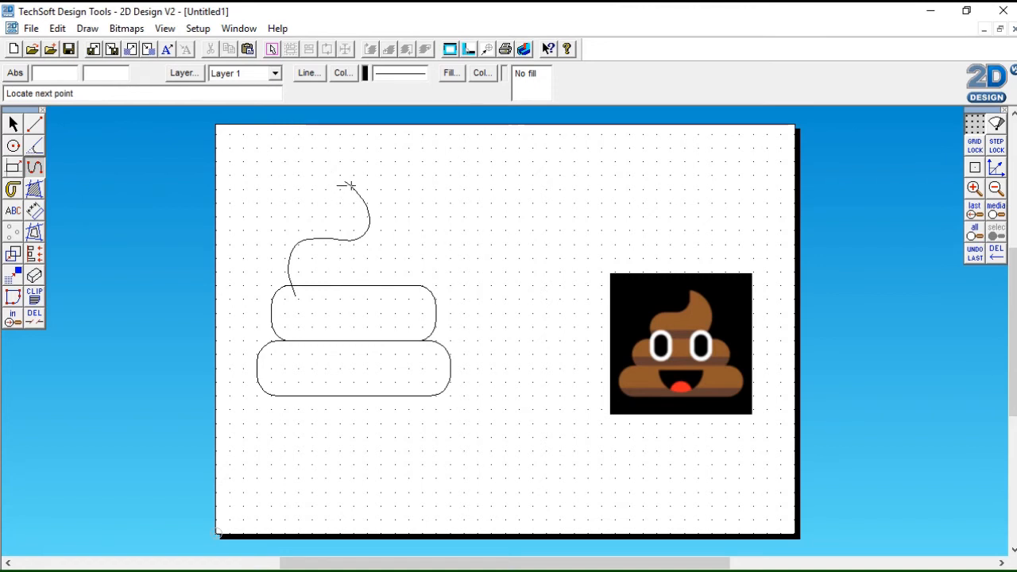
Draw a curved path for the swirl's right edge from the tip into the upper rounded rectangle, and widen both swirl curves slightly
left_click(362, 185)
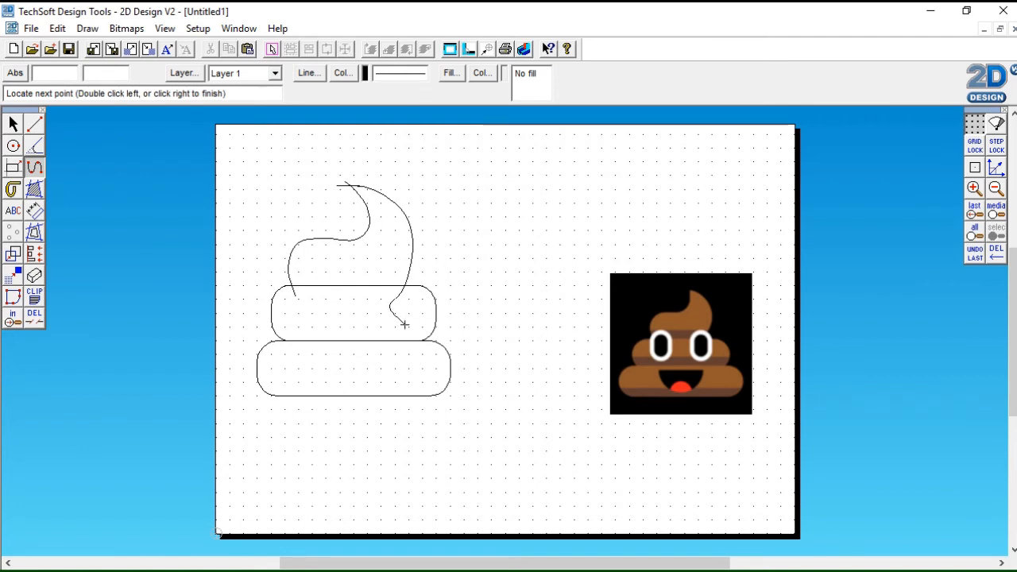
right_click(405, 321)
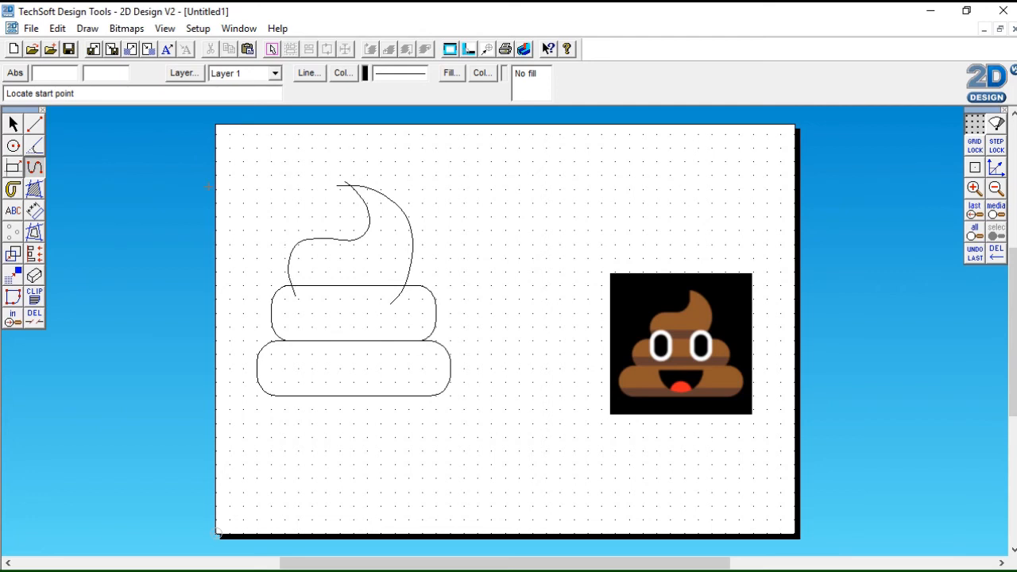
left_click(13, 124)
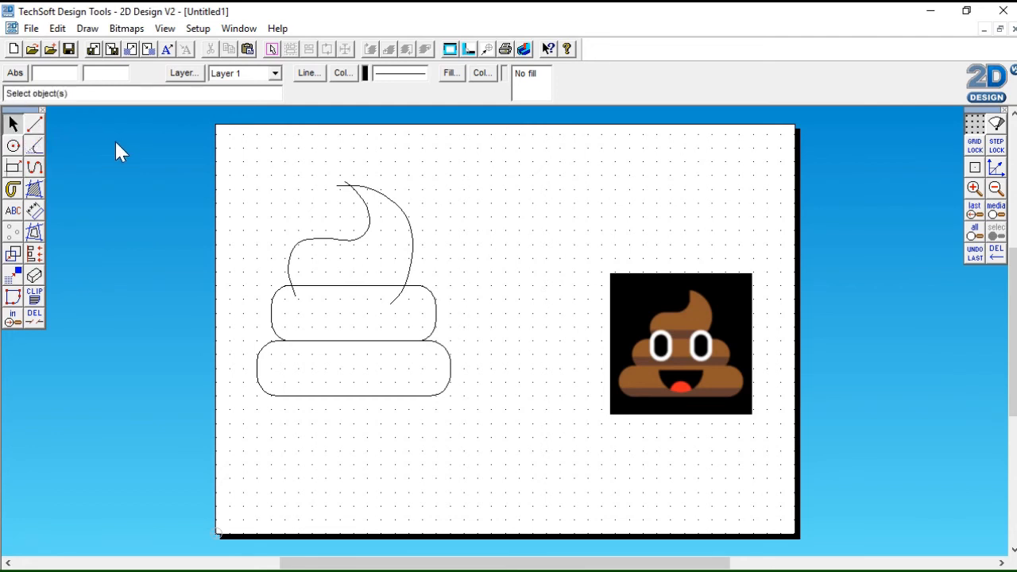
left_click_drag(270, 161, 452, 322)
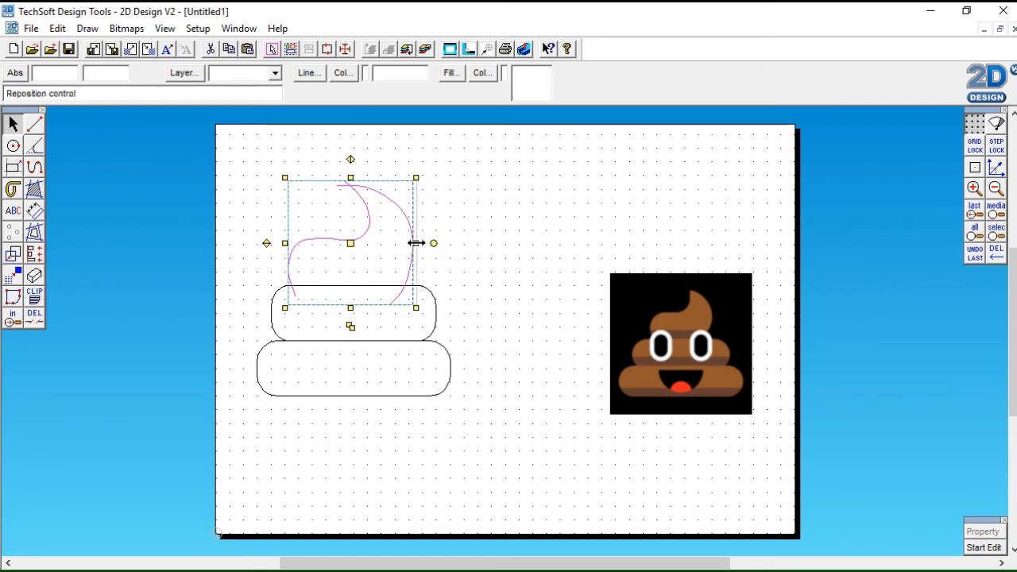
left_click_drag(416, 242, 419, 243)
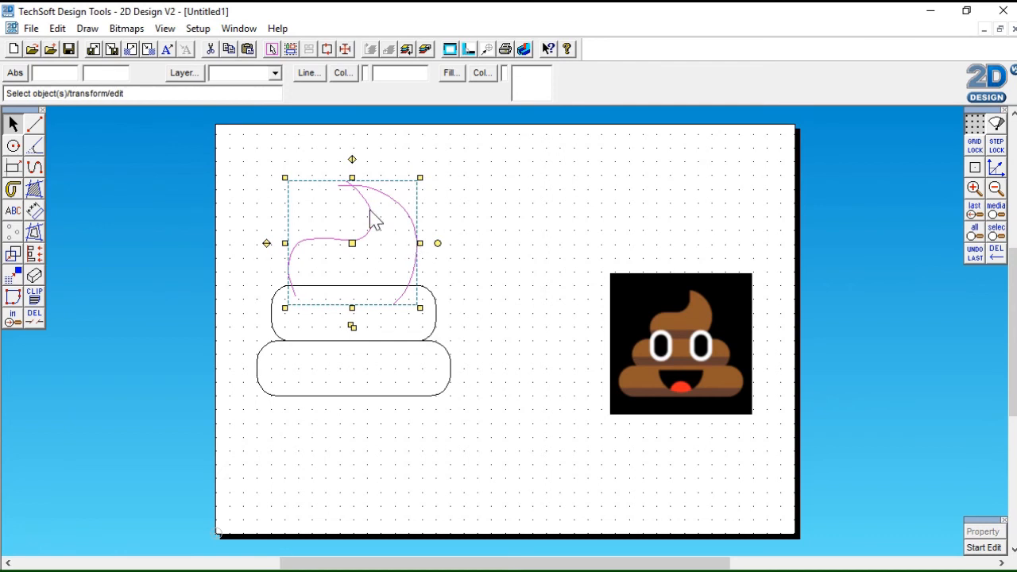
left_click(486, 265)
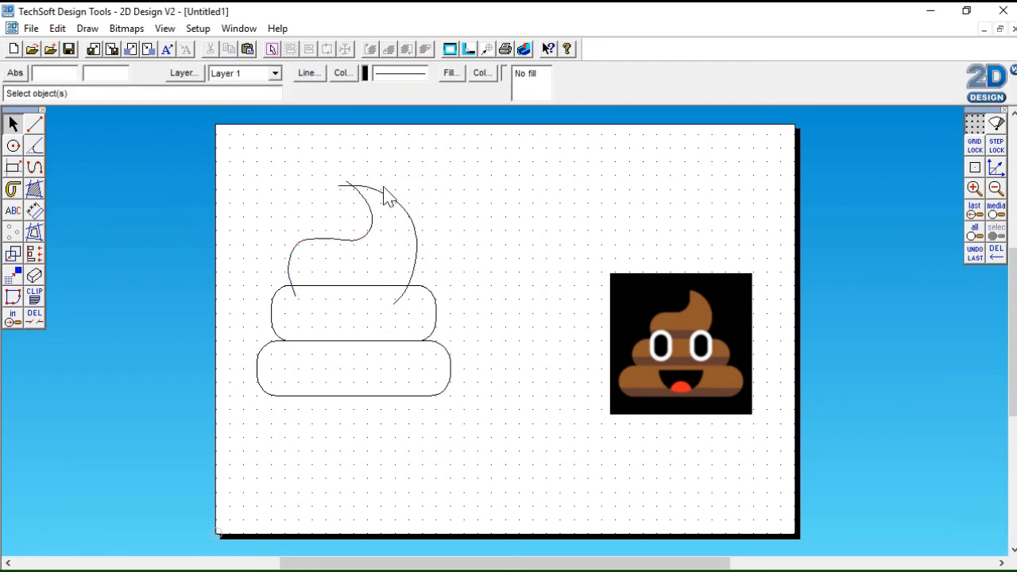
Try deleting the swirl's entire left curve with the Delete Any tool, and undo the deletion
left_click(40, 319)
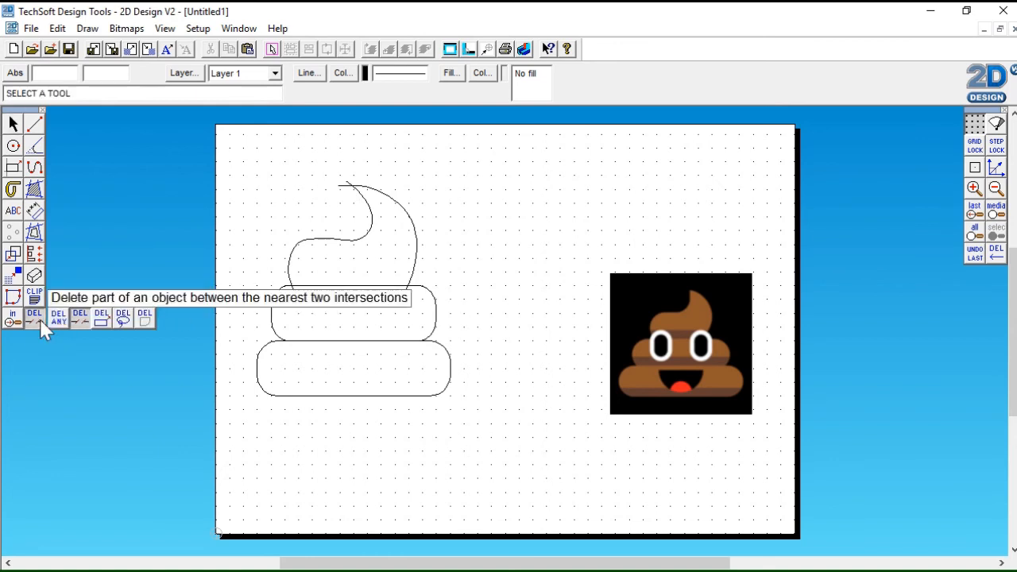
left_click(56, 319)
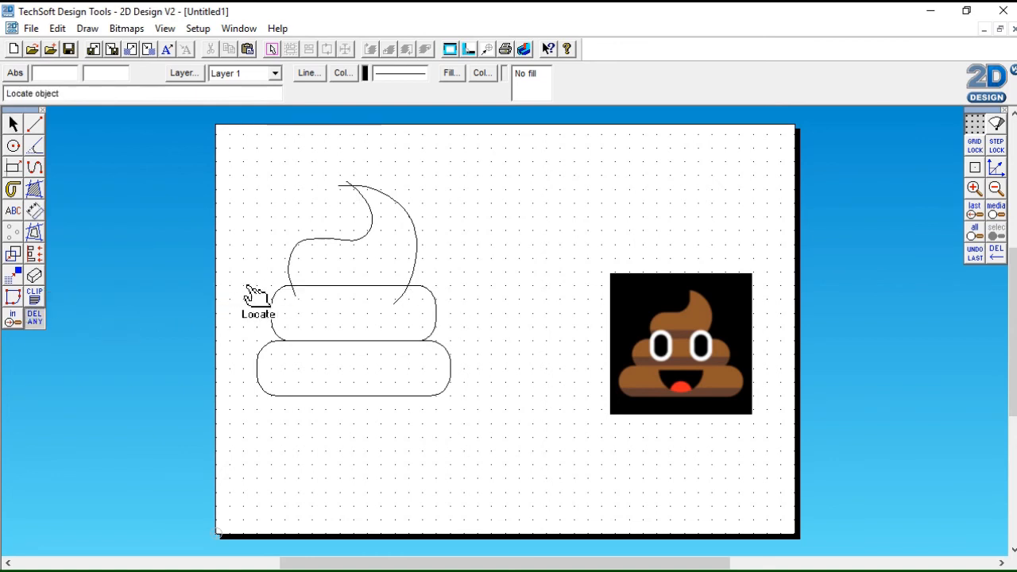
left_click(295, 297)
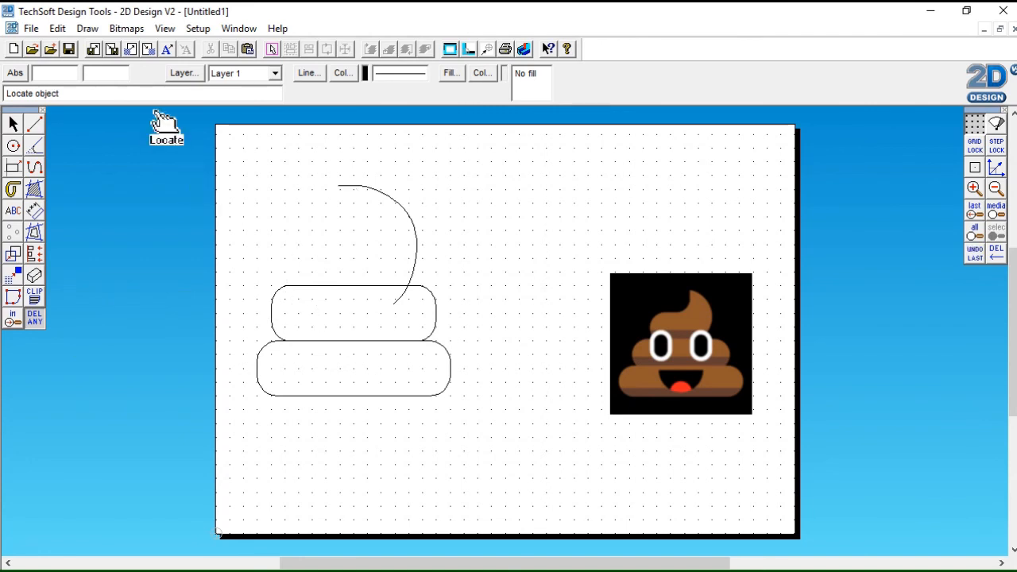
left_click(58, 30)
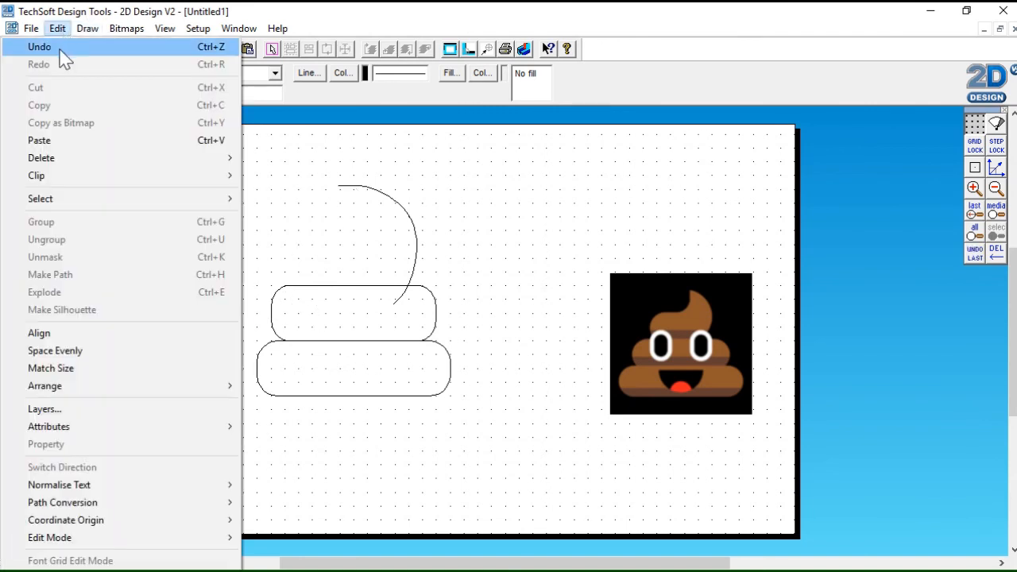
left_click(61, 49)
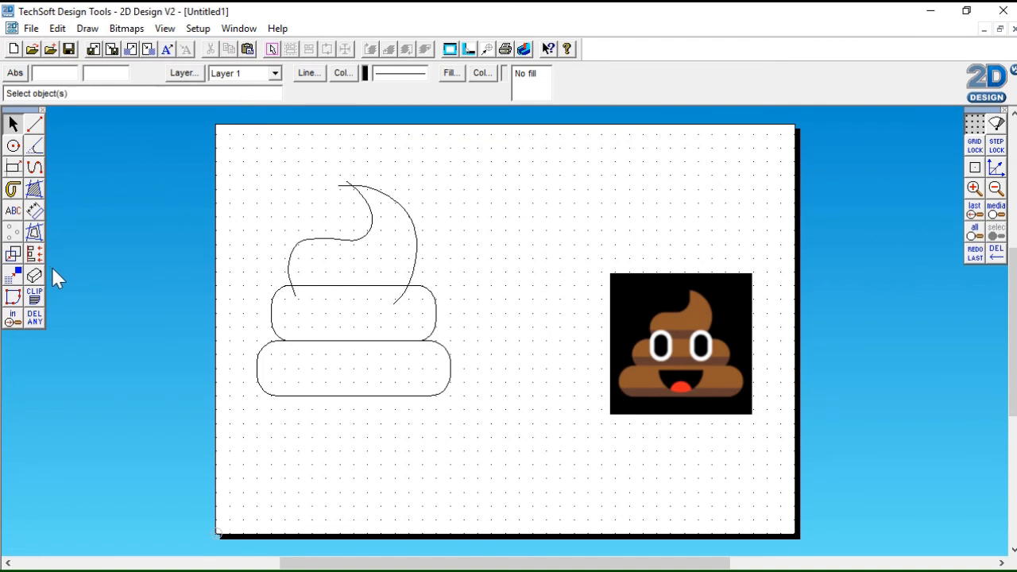
Delete the overhanging curve parts between intersections, trimming both ends inside the upper rounded rectangle and the overshoot at the swirl's tip
left_click(35, 318)
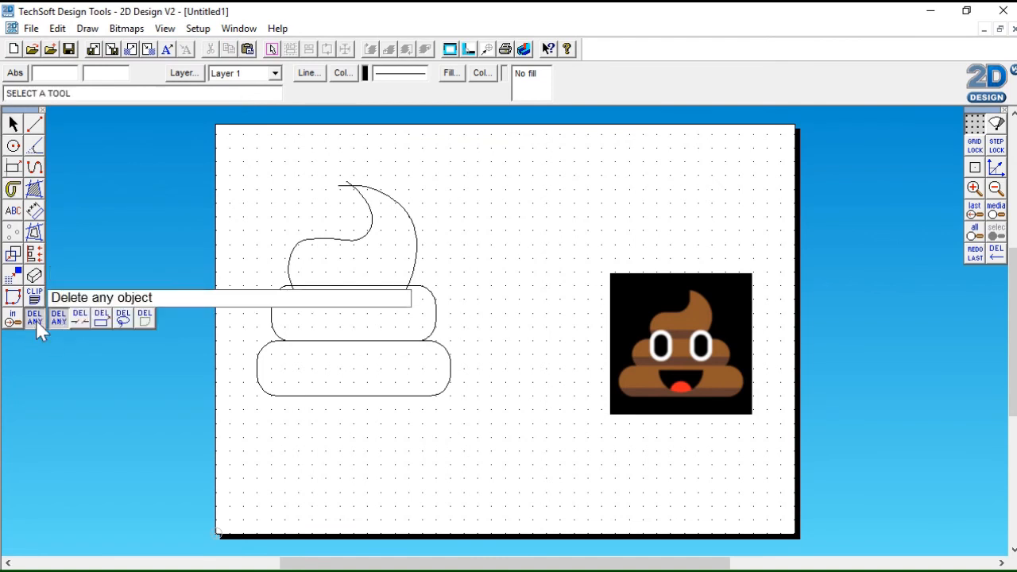
left_click(81, 319)
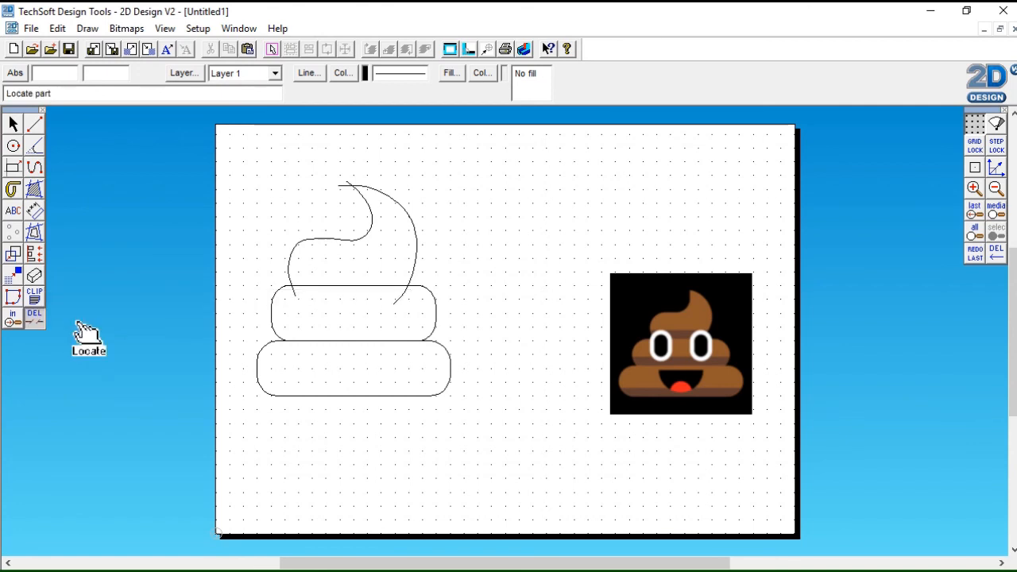
left_click(298, 299)
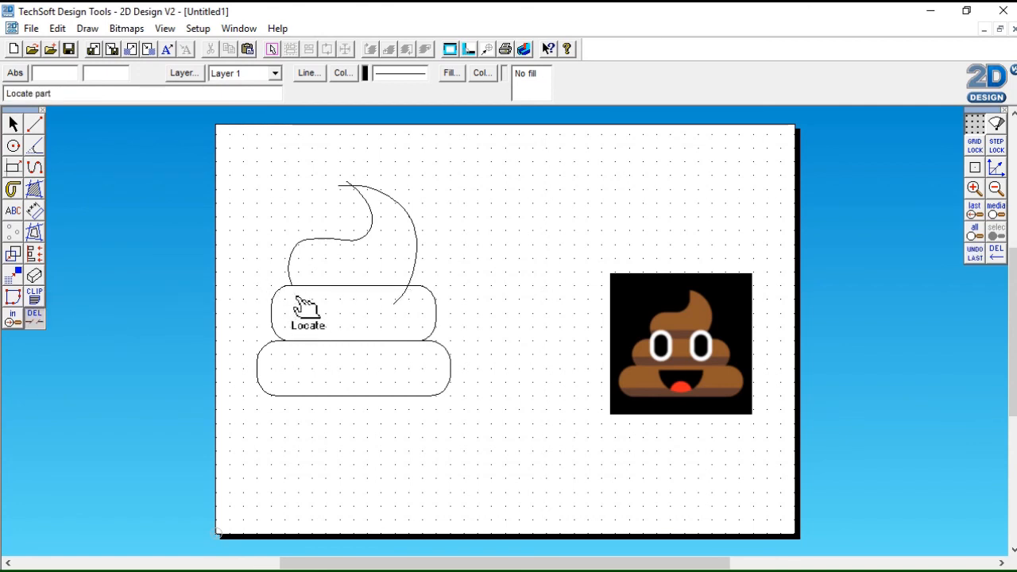
left_click(408, 309)
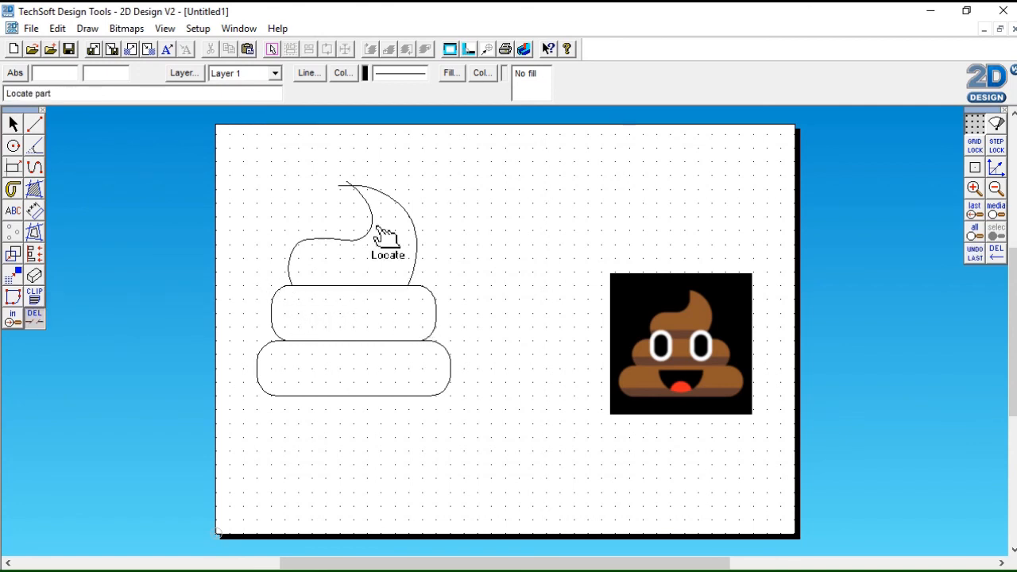
left_click(344, 185)
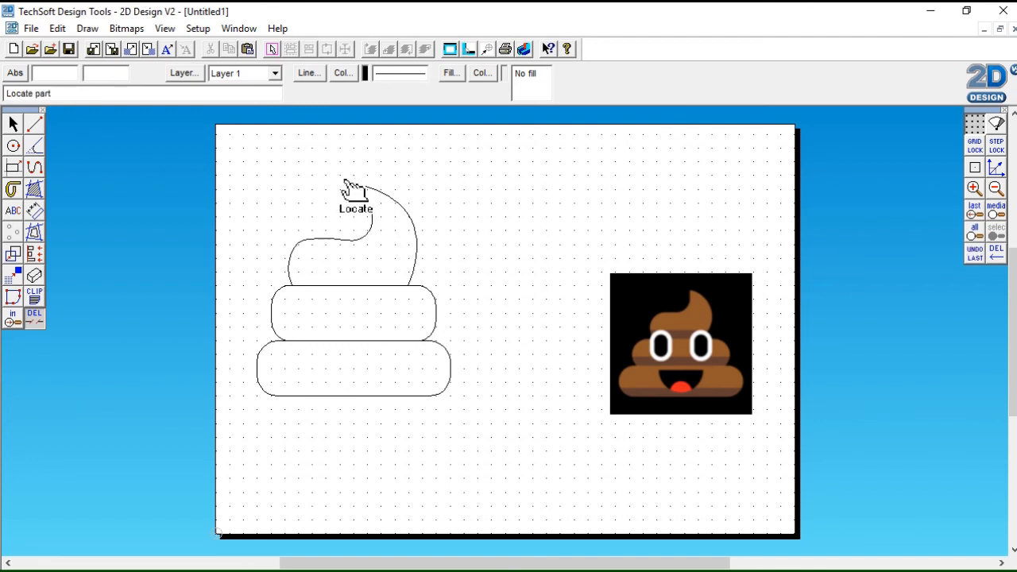